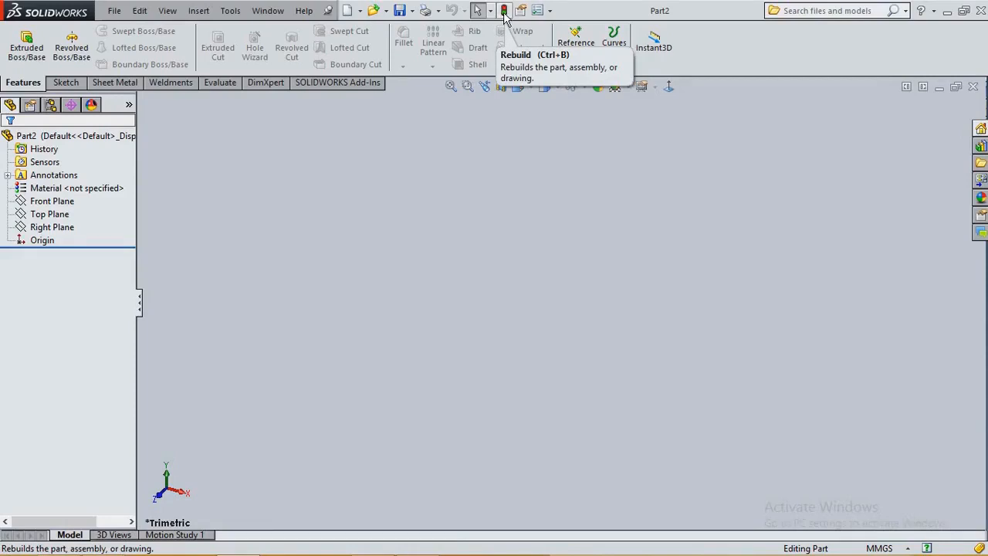
# Step: Open the system options and review the drawings, display style, drawing performance and colors settings
pyautogui.click(550, 11)
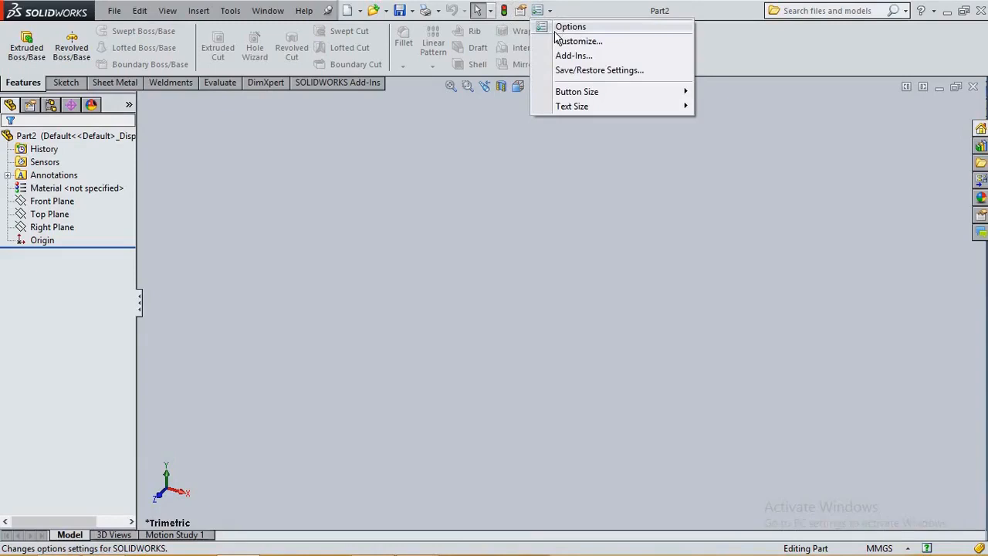
pyautogui.moveTo(558, 95)
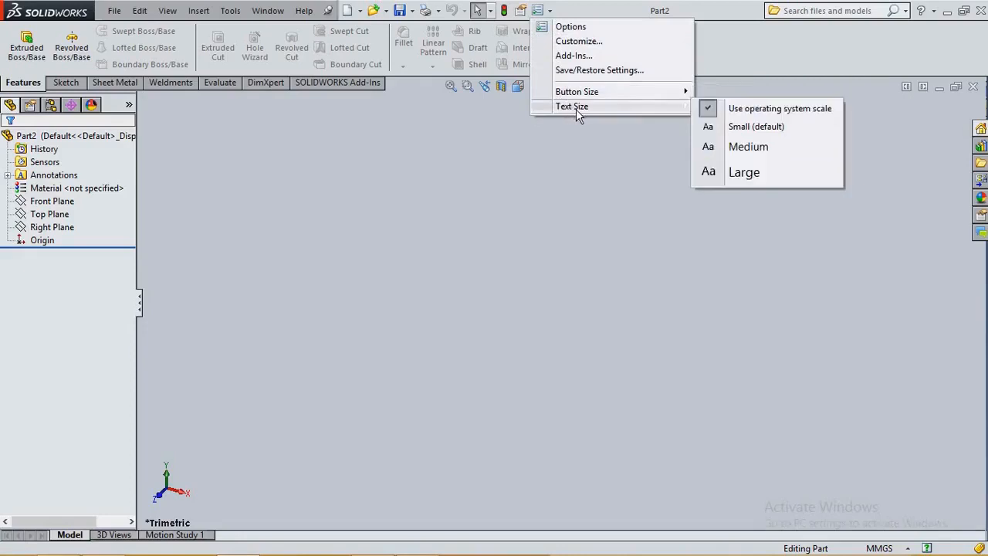
pyautogui.click(561, 31)
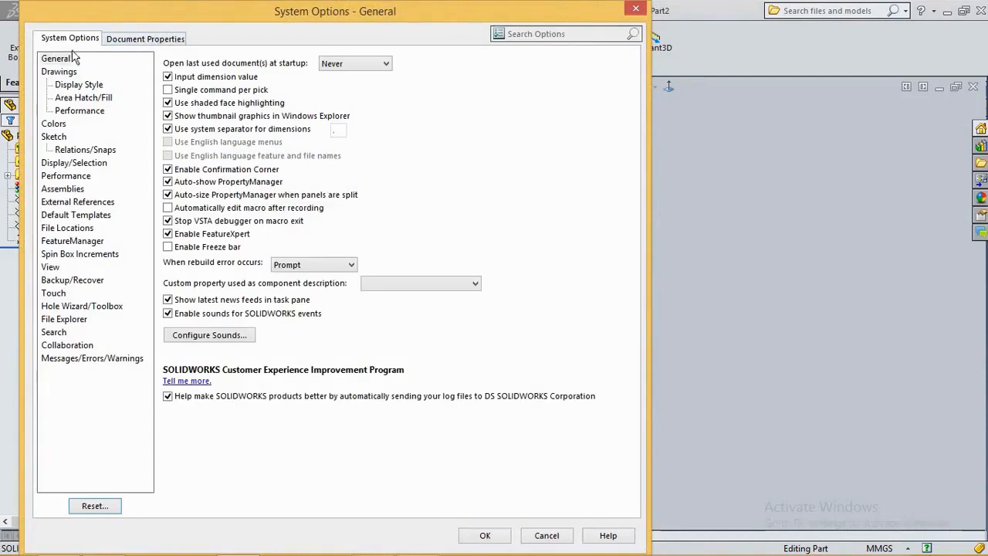
pyautogui.click(64, 74)
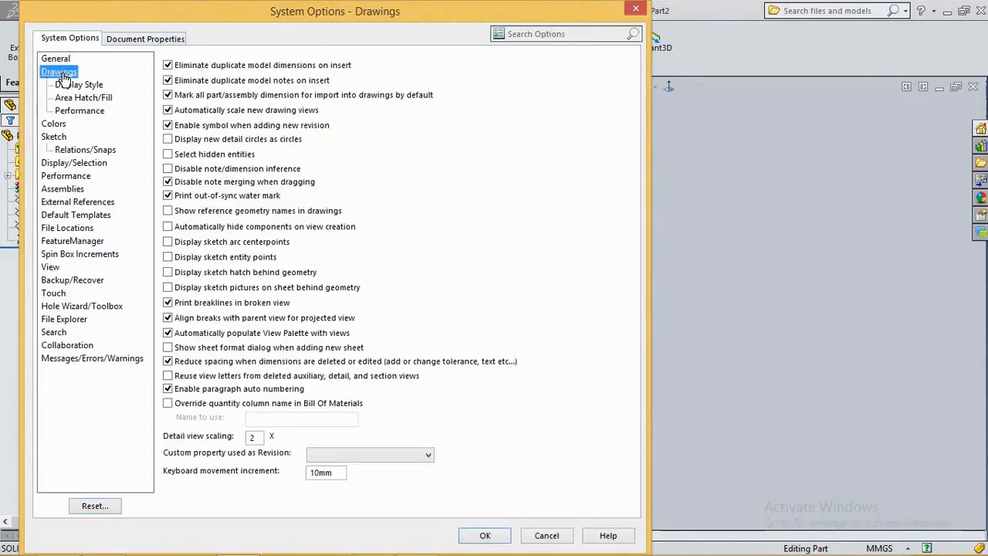
pyautogui.click(77, 86)
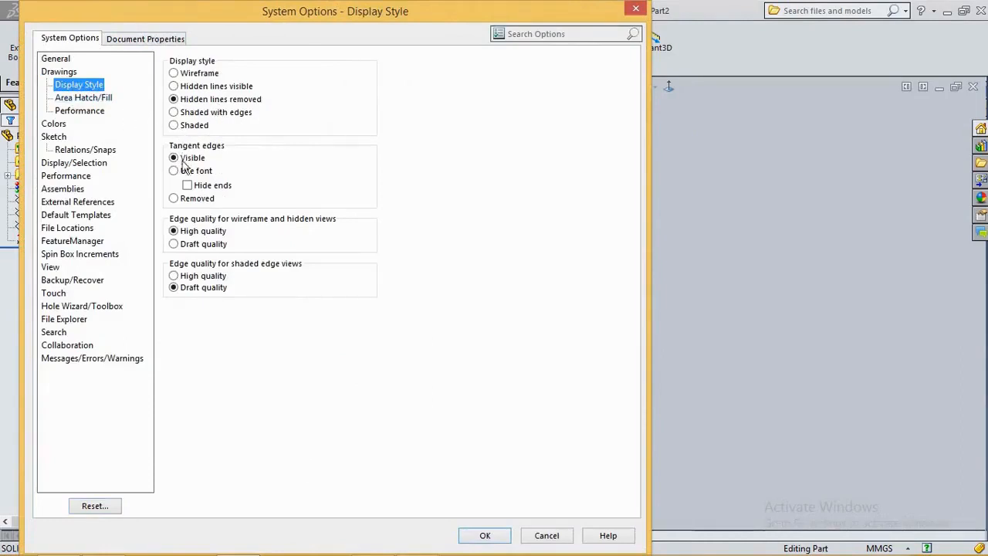
pyautogui.click(75, 112)
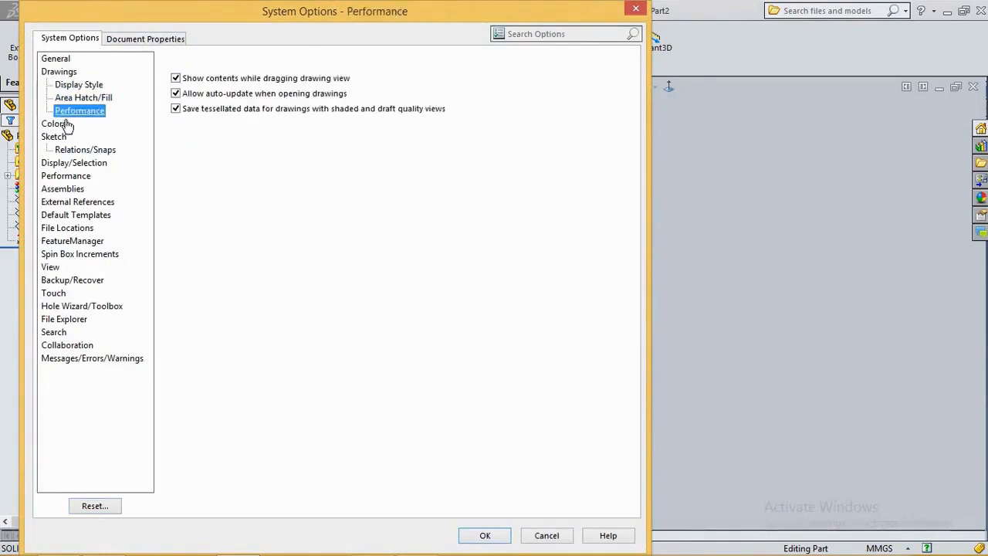
pyautogui.click(54, 124)
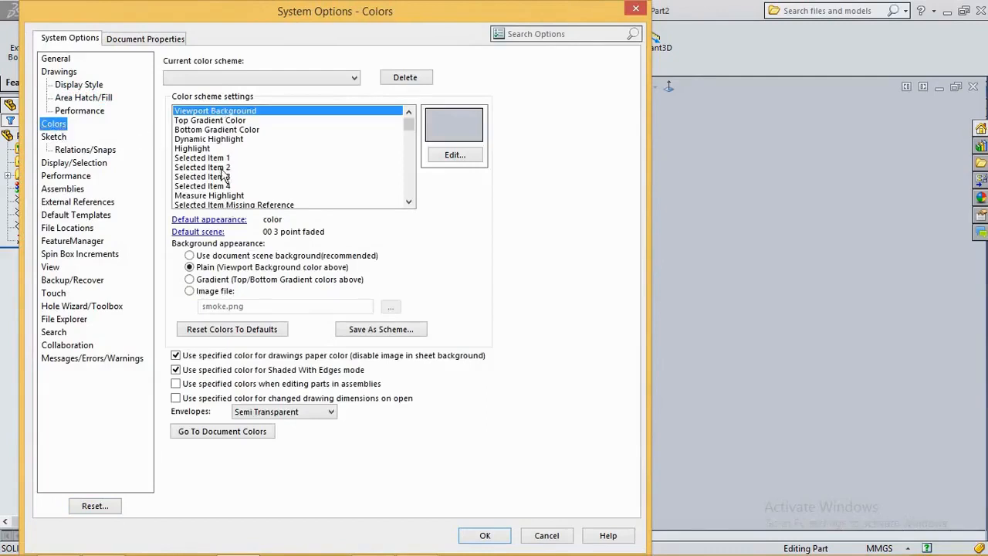
# Step: Review the system options for sketch, relations/snaps, display/selection, assemblies, external references and default templates
pyautogui.click(51, 136)
pyautogui.click(74, 150)
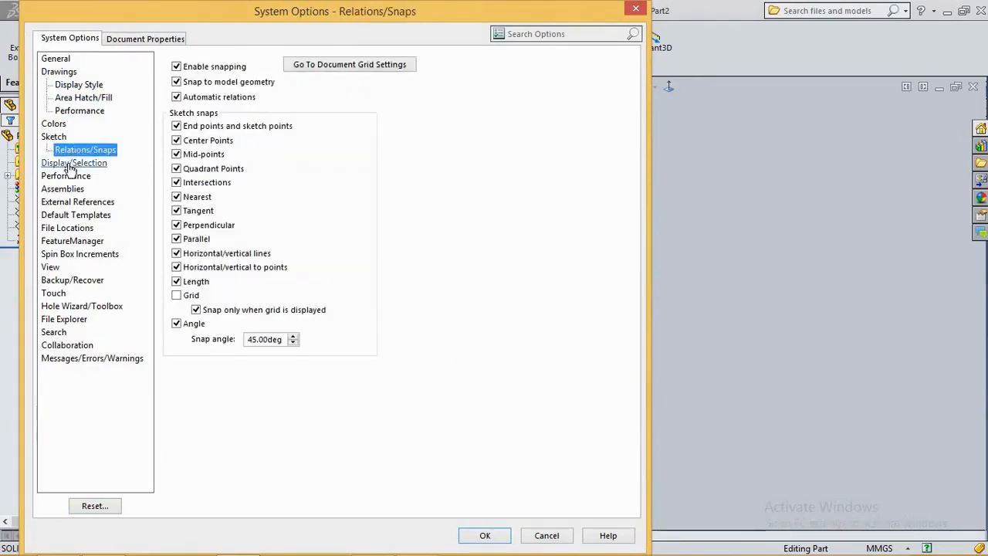
pyautogui.click(70, 164)
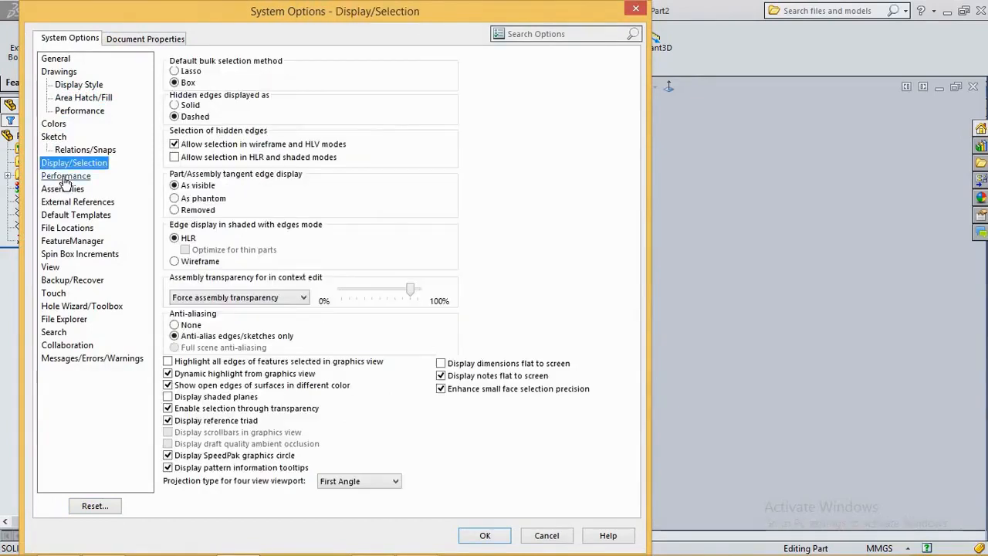
pyautogui.click(63, 189)
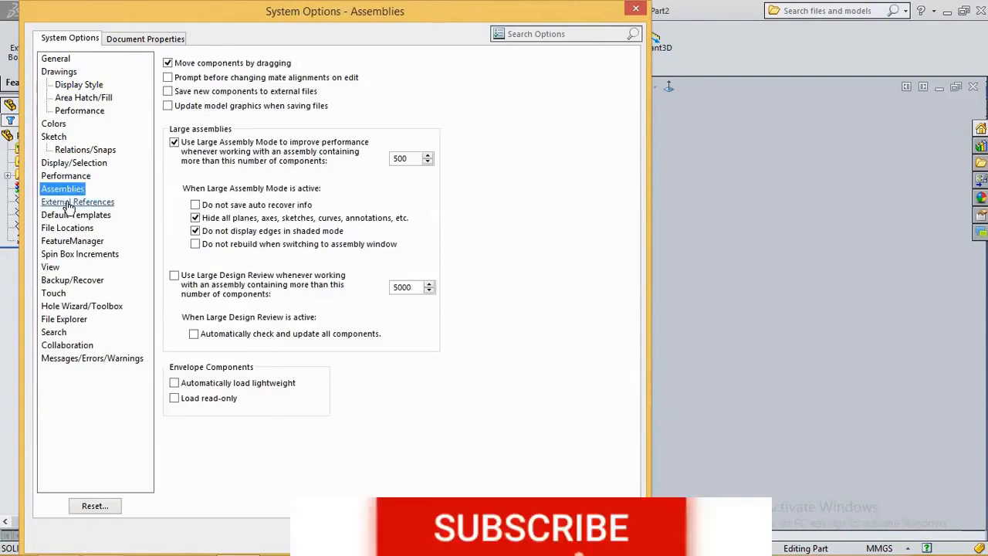
pyautogui.click(74, 203)
pyautogui.click(69, 217)
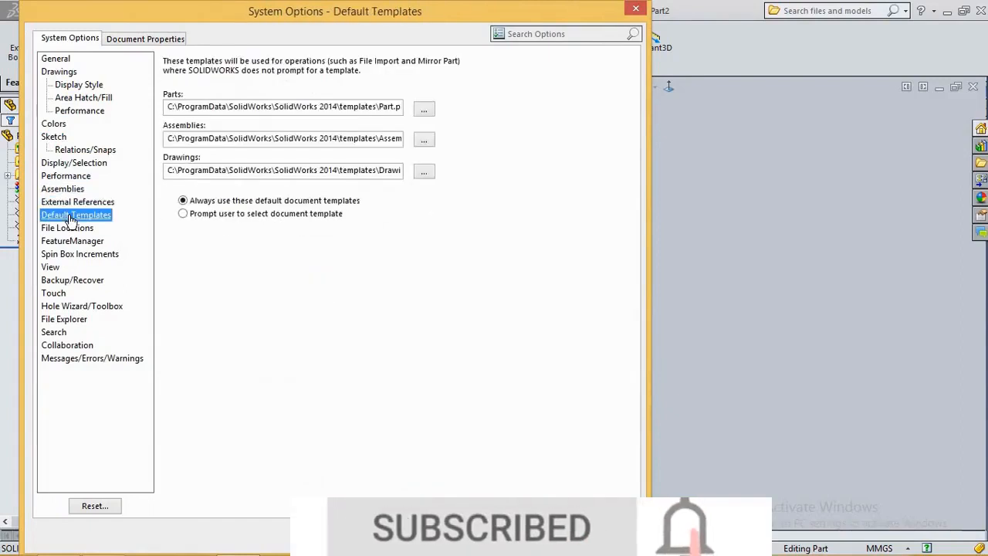
pyautogui.click(69, 204)
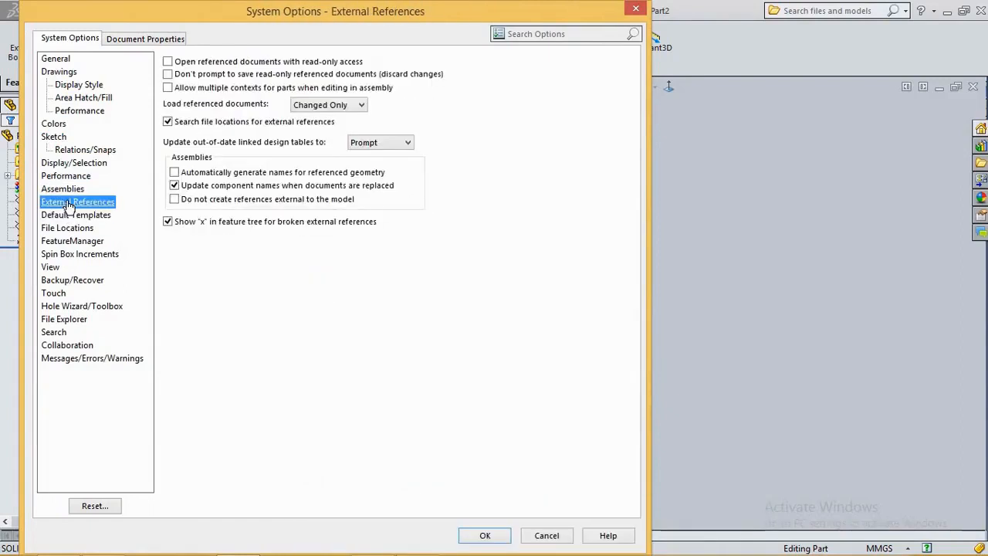
pyautogui.click(70, 215)
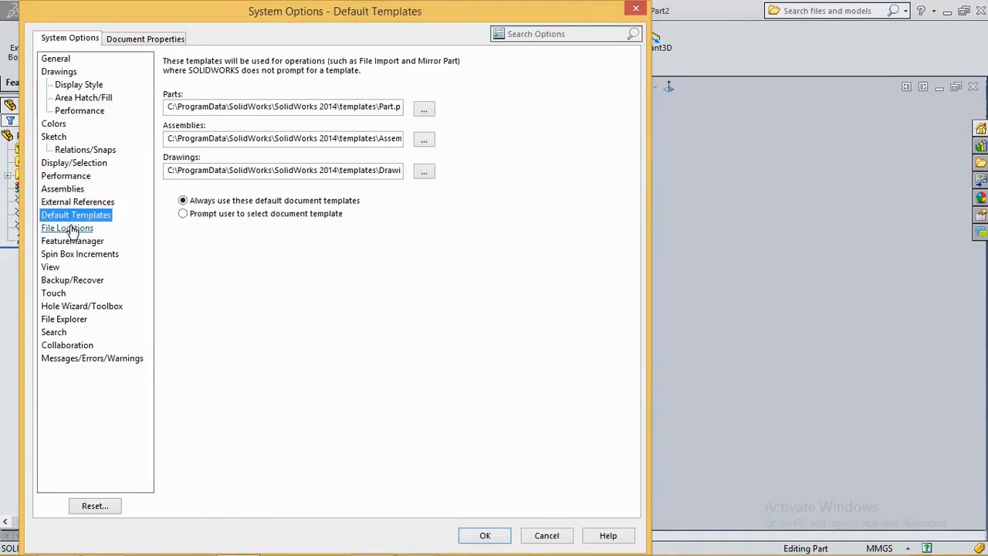
# Step: Review the system options for file locations, FeatureManager, spin box increments, view, backup/recover and touch
pyautogui.click(73, 229)
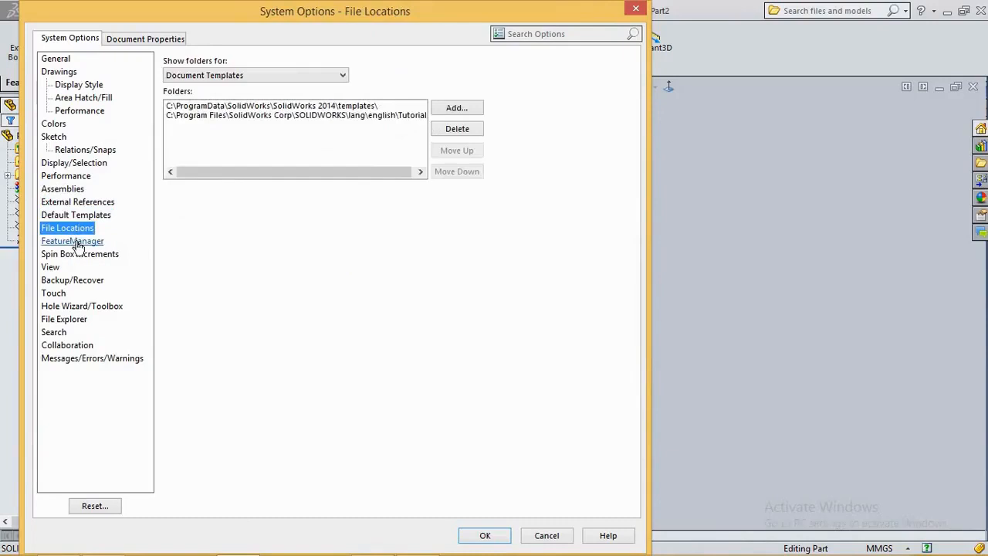
pyautogui.click(77, 242)
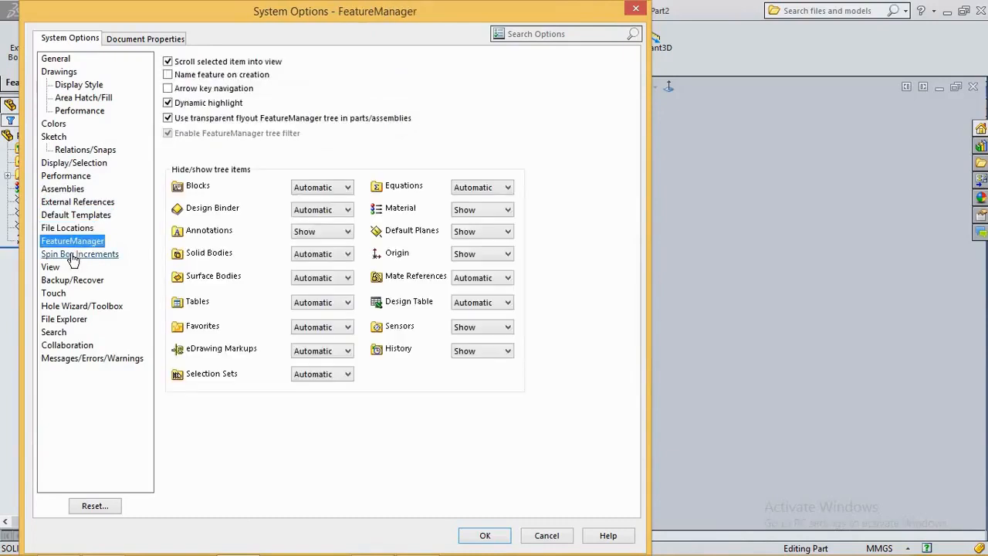
pyautogui.click(73, 256)
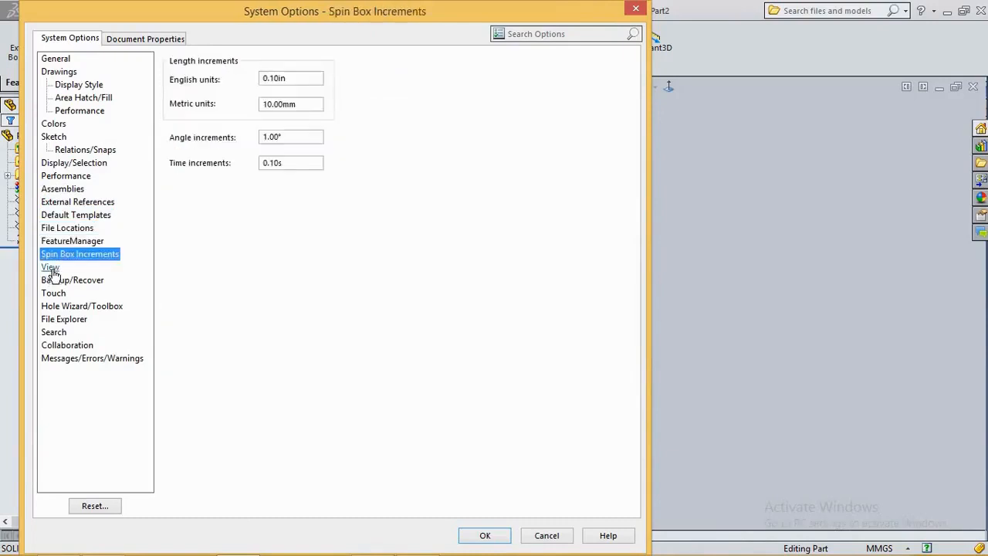
pyautogui.click(50, 267)
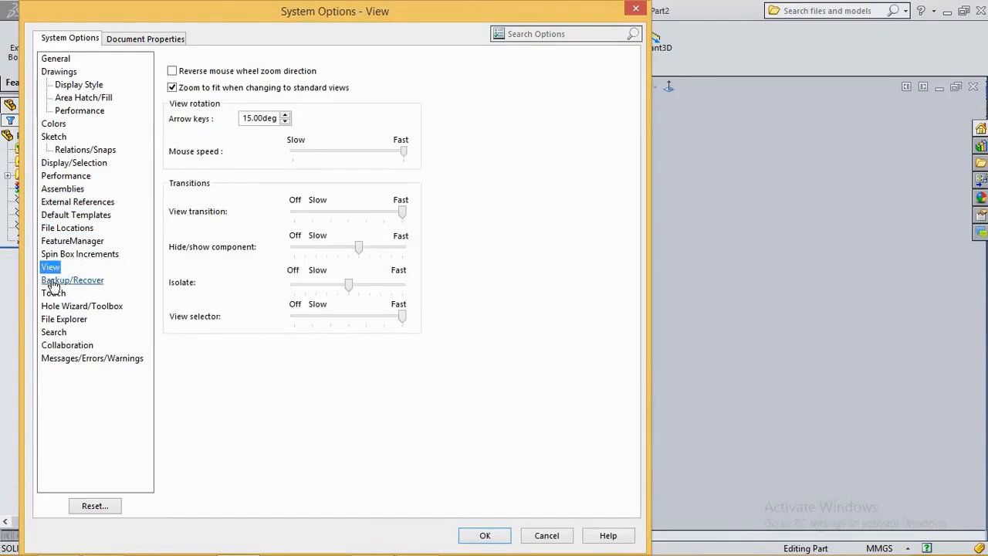
pyautogui.click(54, 282)
pyautogui.click(52, 294)
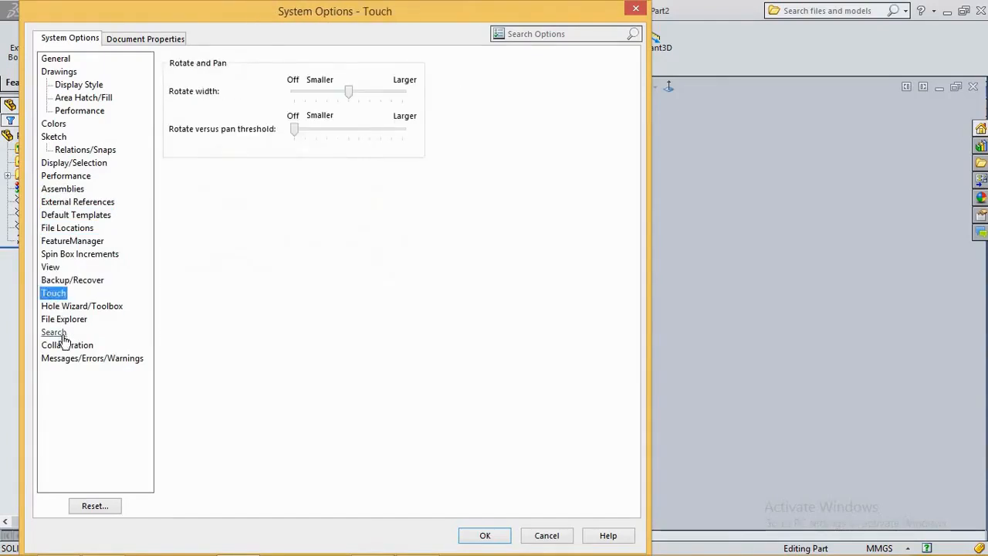
# Step: Examine the document properties for the drafting standard and annotations, including the edge/vertex attachment arrow choices
pyautogui.click(147, 39)
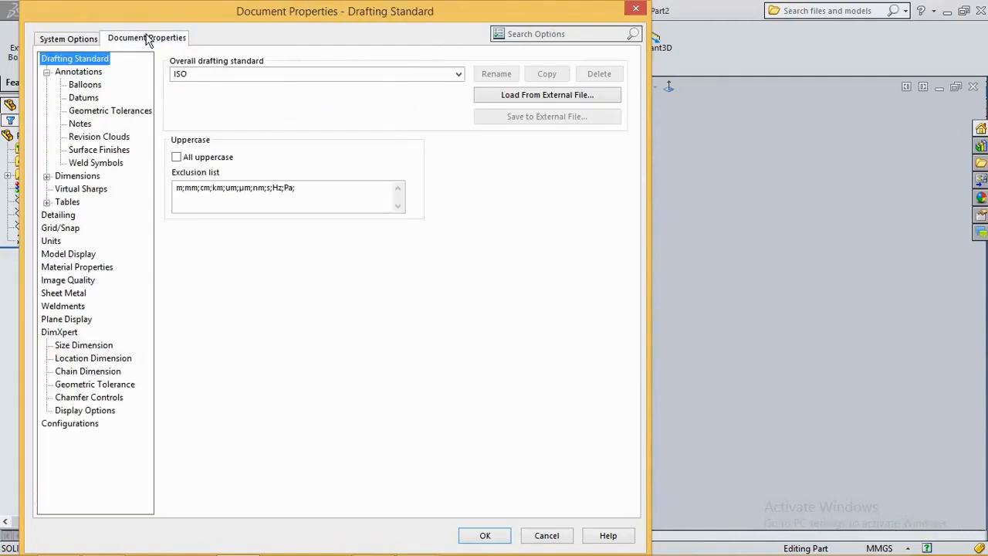
pyautogui.click(74, 72)
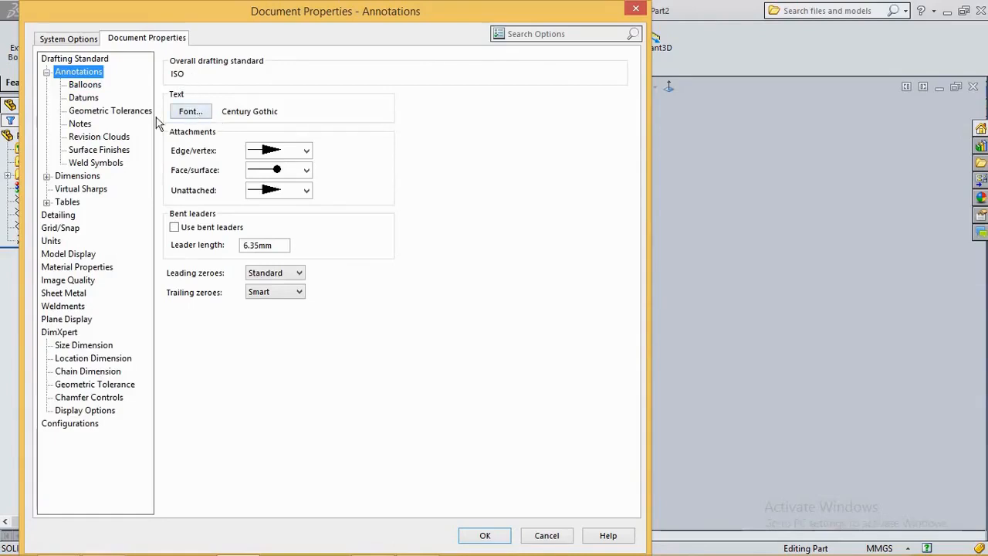
pyautogui.click(294, 155)
pyautogui.click(294, 155)
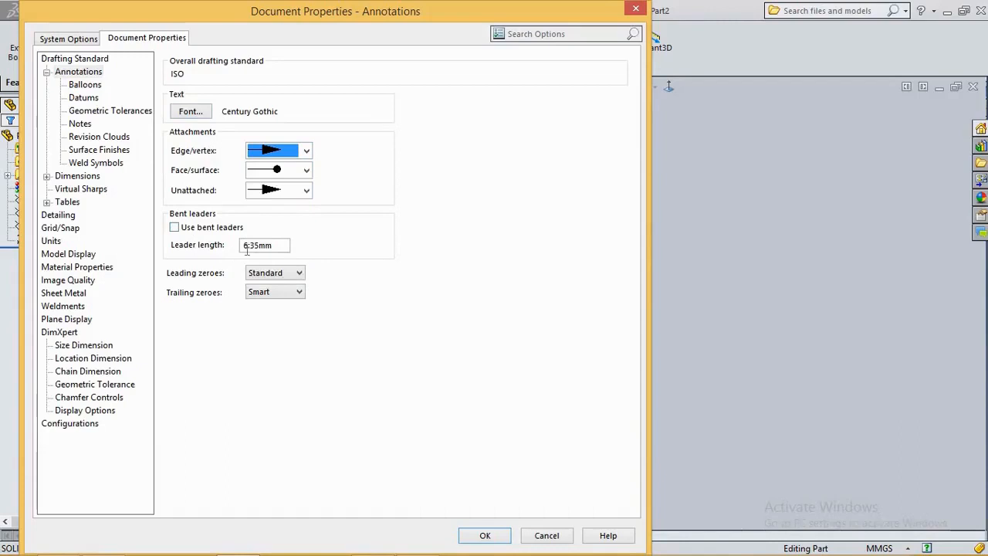
# Step: Review the annotation settings for balloons, geometric tolerances, notes, revision clouds, surface finishes and weld symbols
pyautogui.click(82, 86)
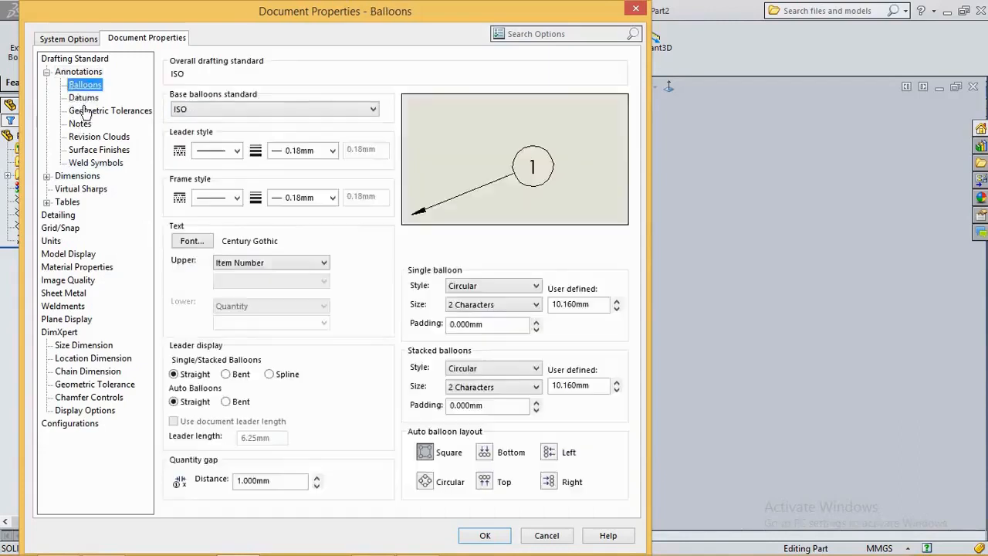
pyautogui.click(86, 111)
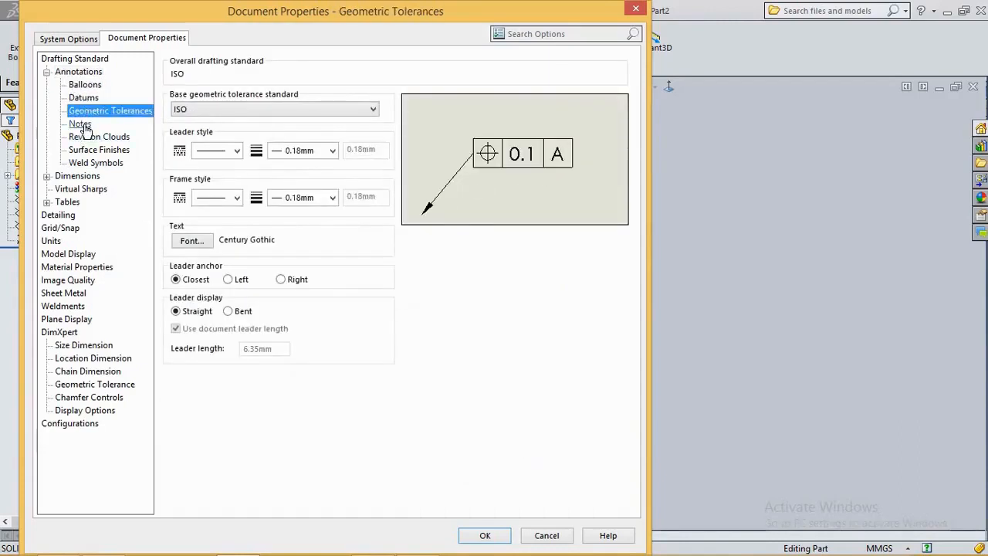
pyautogui.click(80, 125)
pyautogui.click(85, 137)
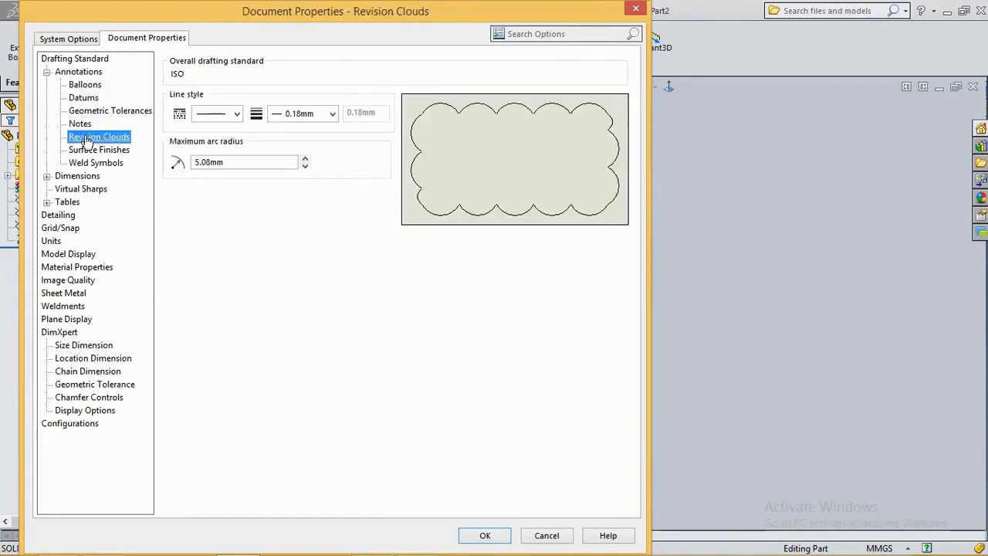
pyautogui.click(87, 150)
pyautogui.click(90, 162)
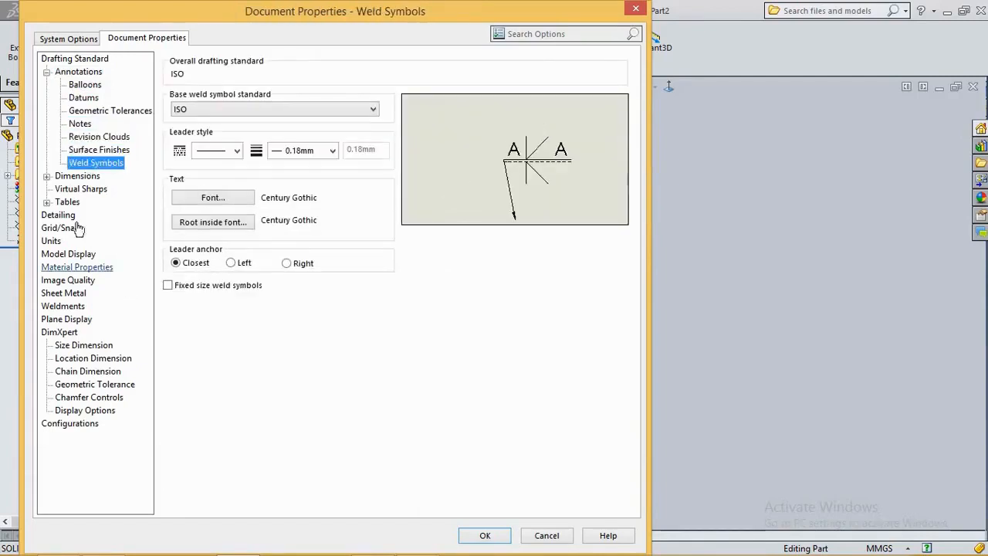
# Step: Review the document's dimensions, detailing, grid/snap, units, sheet metal and weldments settings, and close the options with OK
pyautogui.click(77, 177)
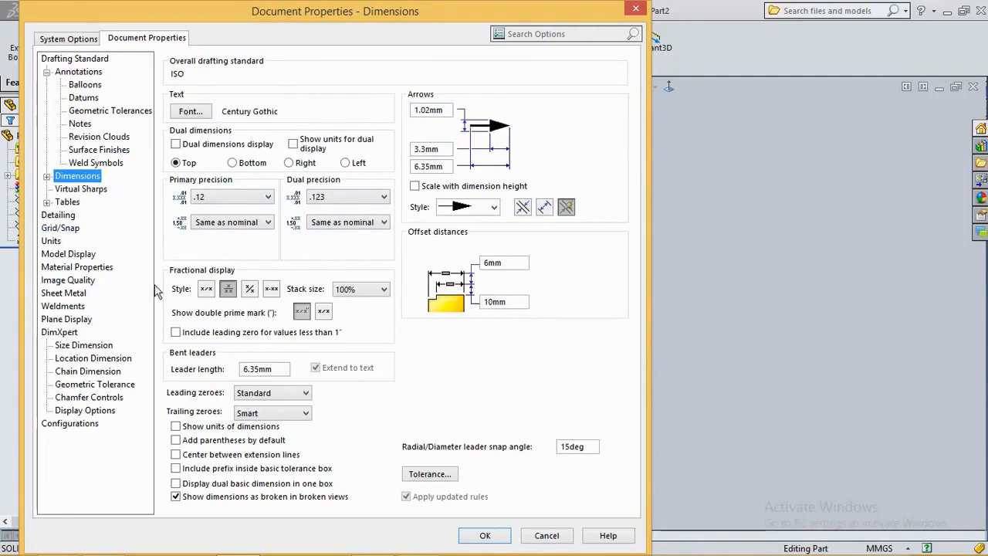
pyautogui.click(61, 218)
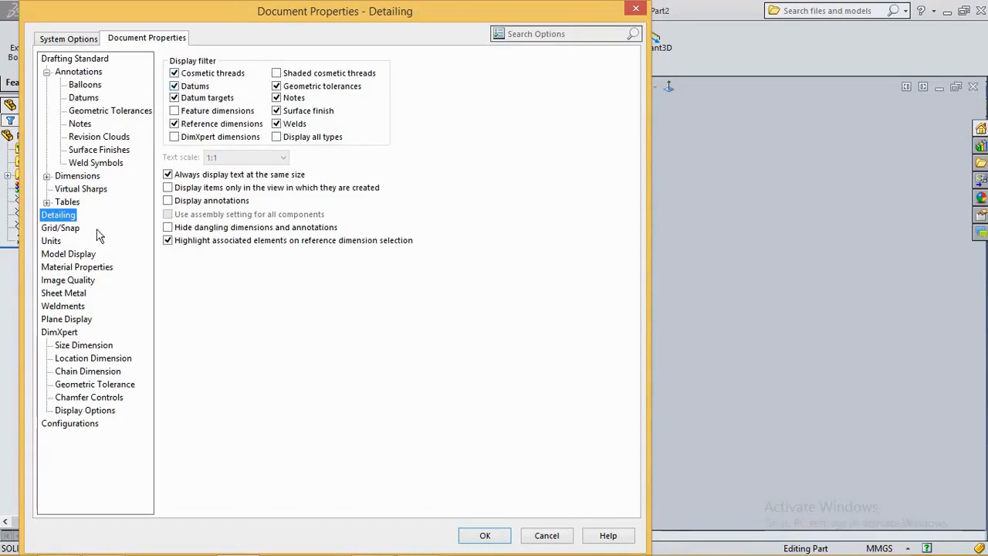
pyautogui.click(65, 229)
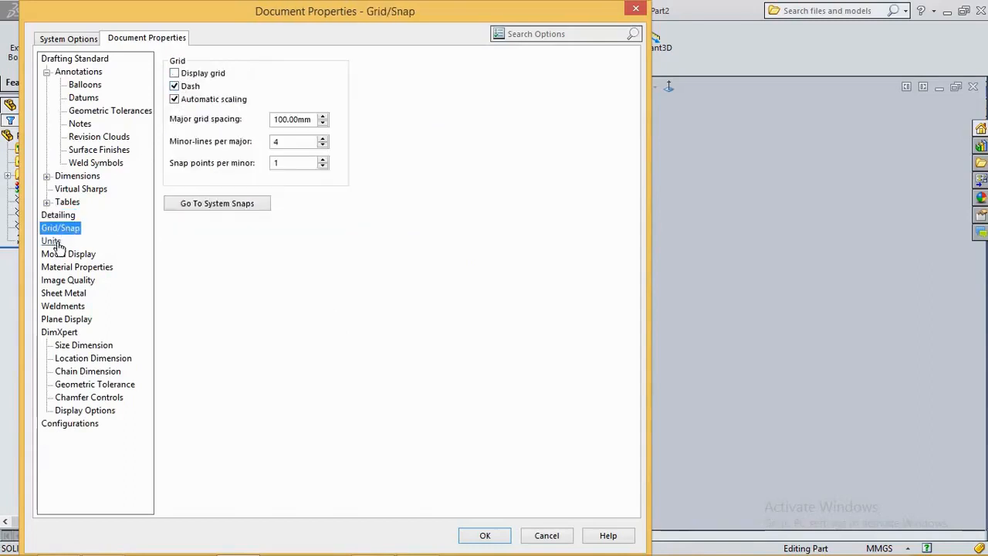
pyautogui.click(54, 242)
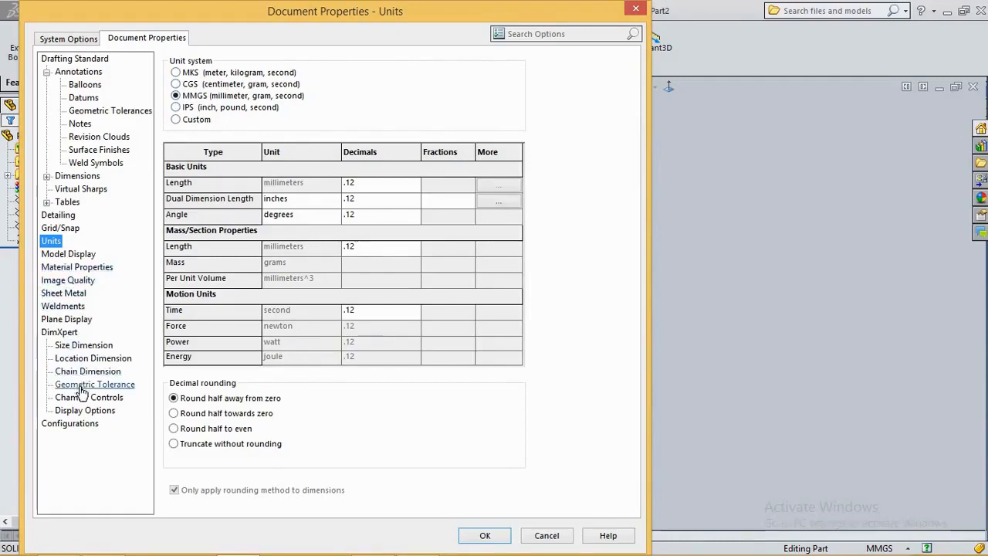
pyautogui.click(60, 293)
pyautogui.click(60, 306)
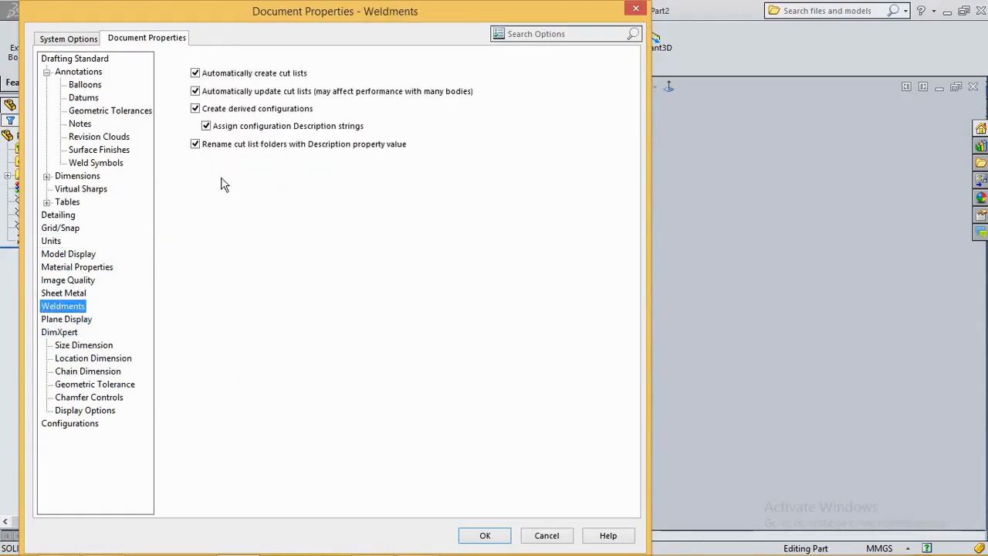
pyautogui.click(485, 536)
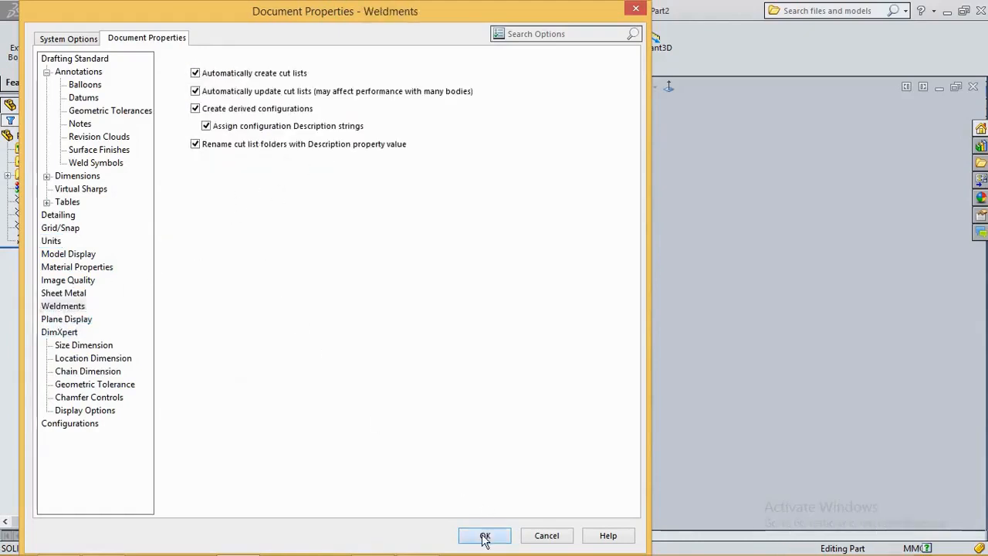